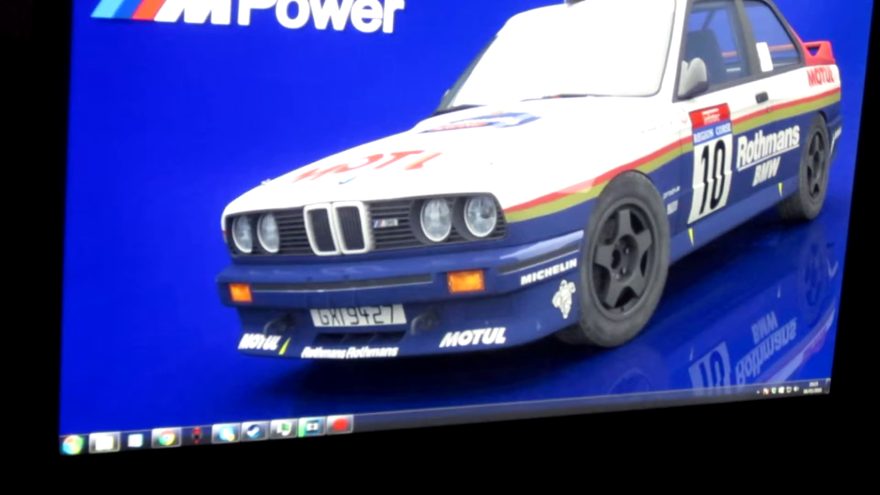
- Browse from Windows Explorer through Steam and steamapps toward the Automobilista install folder
{"action": "left_click", "coordinate": [105, 441]}
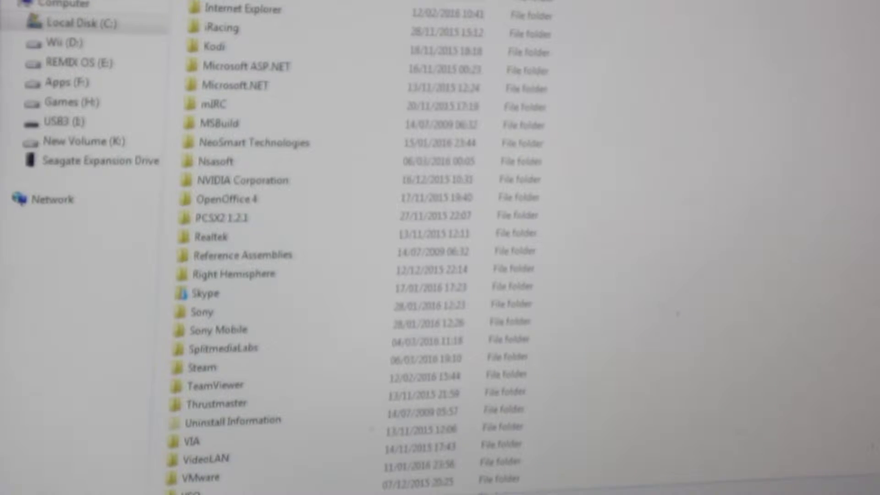
{"action": "double_click", "coordinate": [215, 370]}
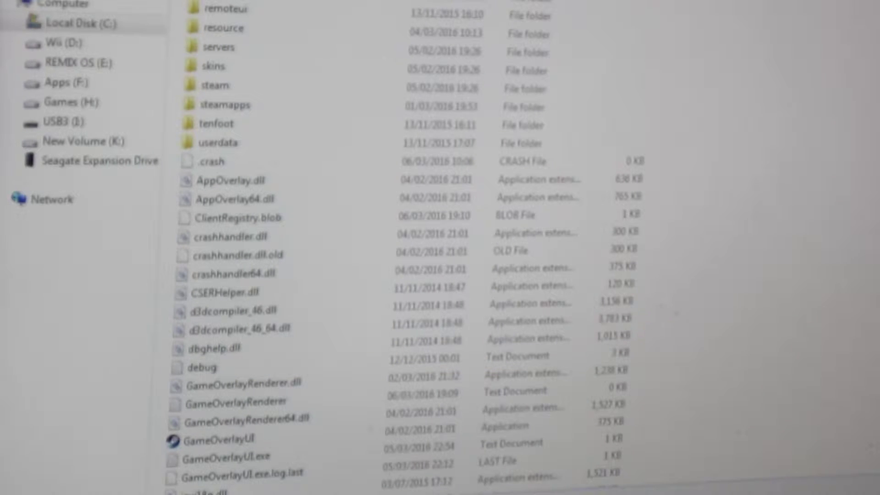
{"action": "double_click", "coordinate": [227, 106]}
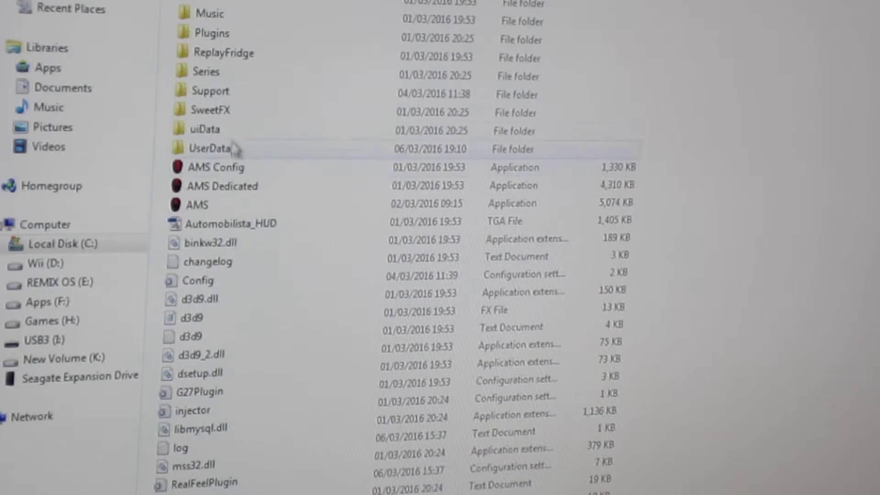
- Go through UserData into the player profile folder and open the Multiplayer file in Notepad
{"action": "double_click", "coordinate": [211, 149]}
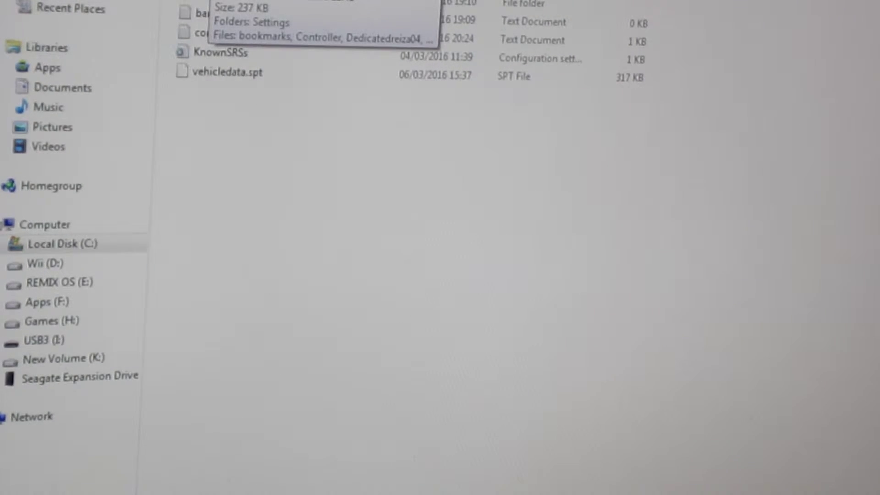
{"action": "double_click", "coordinate": [203, 12]}
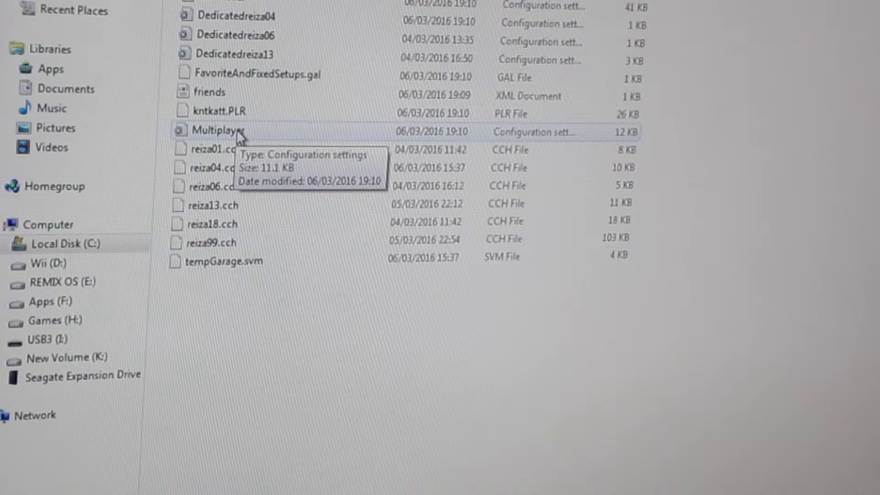
{"action": "double_click", "coordinate": [219, 129]}
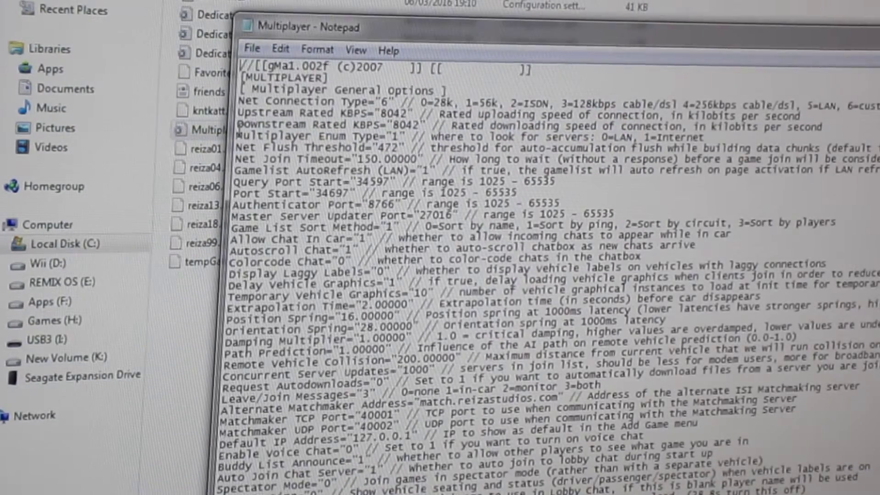